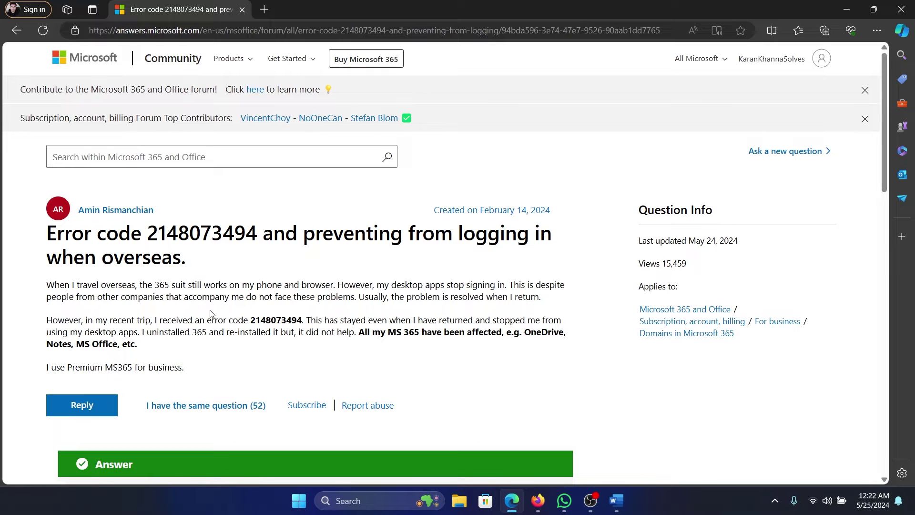
{"action": "scroll", "coordinate": [212, 315], "scroll_direction": "down", "scroll_amount": 1}
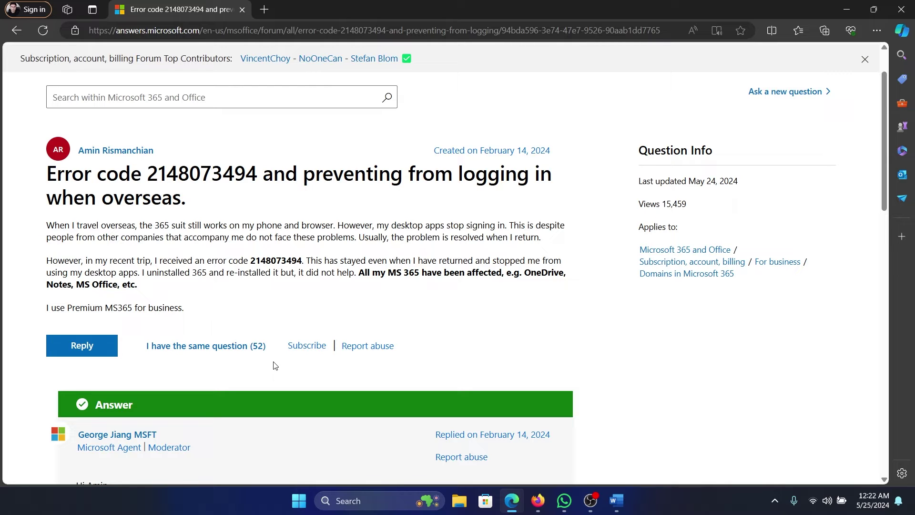
{"action": "scroll", "coordinate": [278, 368], "scroll_direction": "down", "scroll_amount": 1}
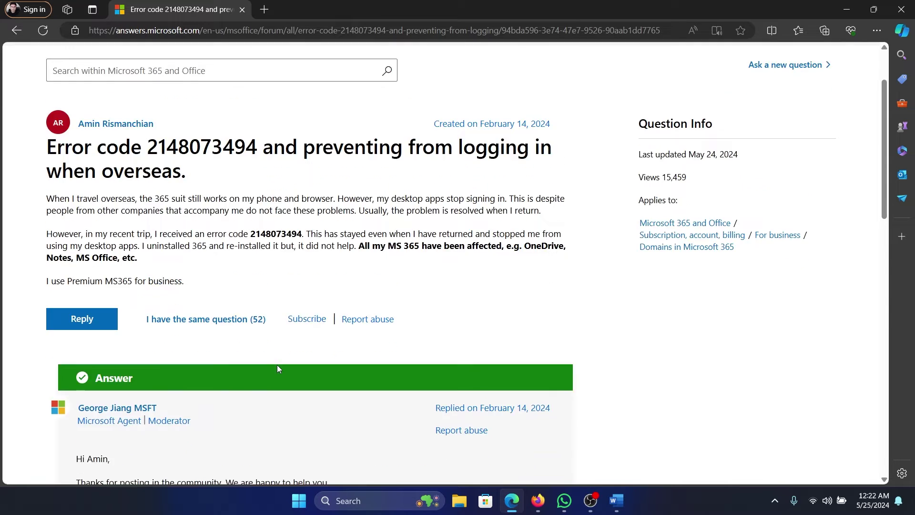
{"action": "scroll", "coordinate": [278, 368], "scroll_direction": "down", "scroll_amount": 3}
{"action": "scroll", "coordinate": [279, 369], "scroll_direction": "down", "scroll_amount": 2}
{"action": "scroll", "coordinate": [278, 368], "scroll_direction": "down", "scroll_amount": 1}
{"action": "scroll", "coordinate": [278, 367], "scroll_direction": "down", "scroll_amount": 1}
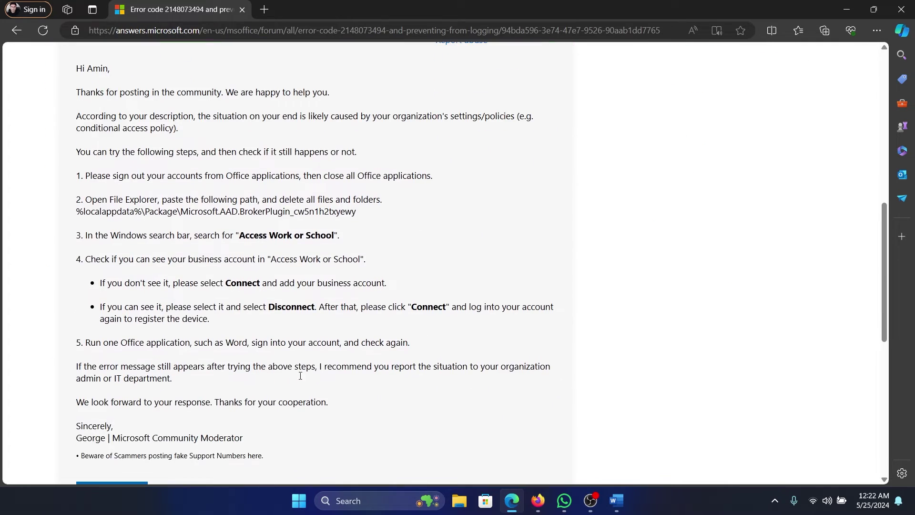
- After reading the forum fix in Edge, bring the blank Word document to the front
{"action": "left_click", "coordinate": [617, 500]}
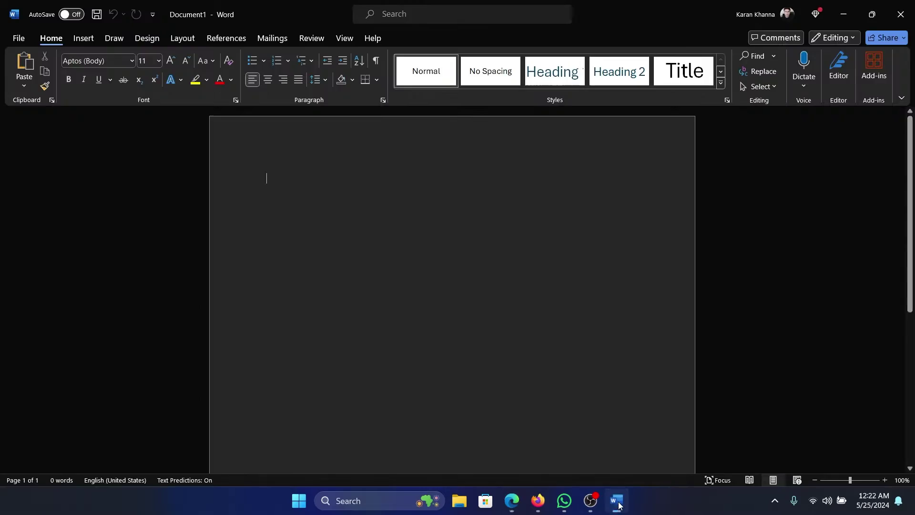
- Sign out of the Office account on Word's Account page, after glancing at Update Options
{"action": "left_click", "coordinate": [22, 40]}
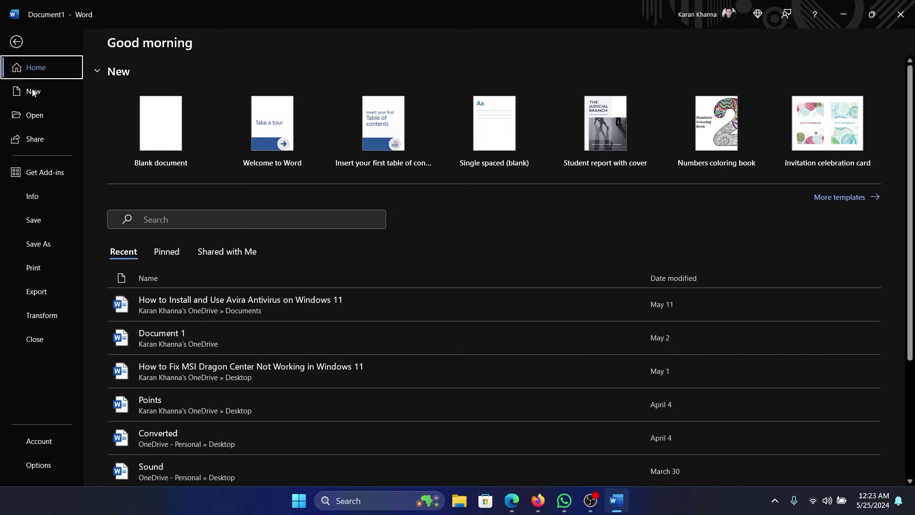
{"action": "left_click", "coordinate": [42, 194]}
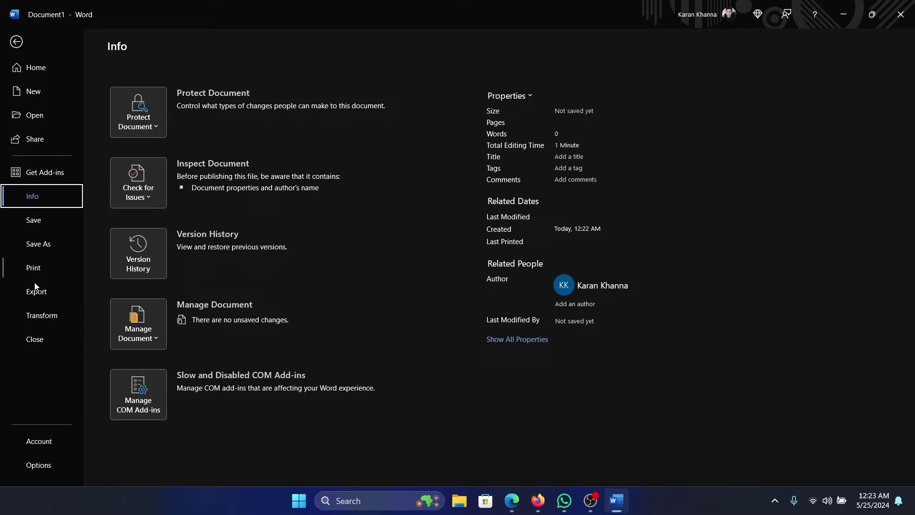
{"action": "left_click", "coordinate": [49, 444]}
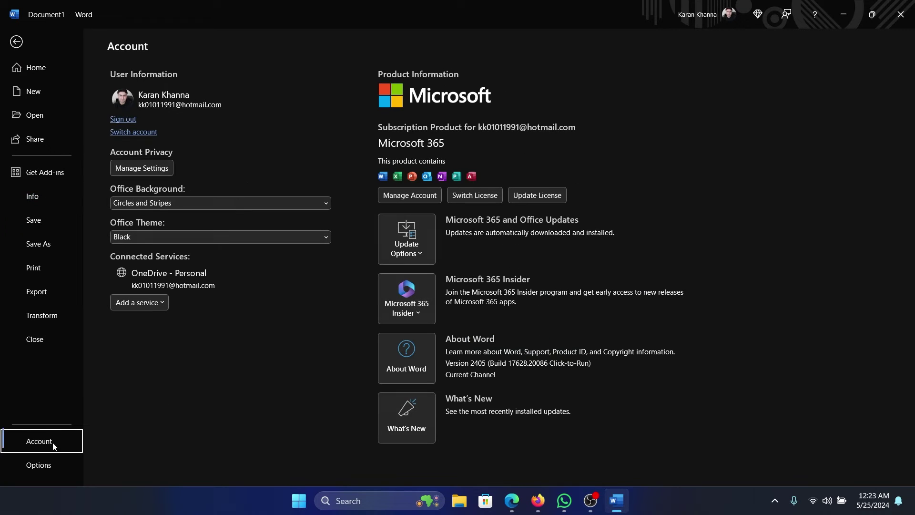
{"action": "left_click", "coordinate": [410, 250]}
{"action": "left_click", "coordinate": [410, 250]}
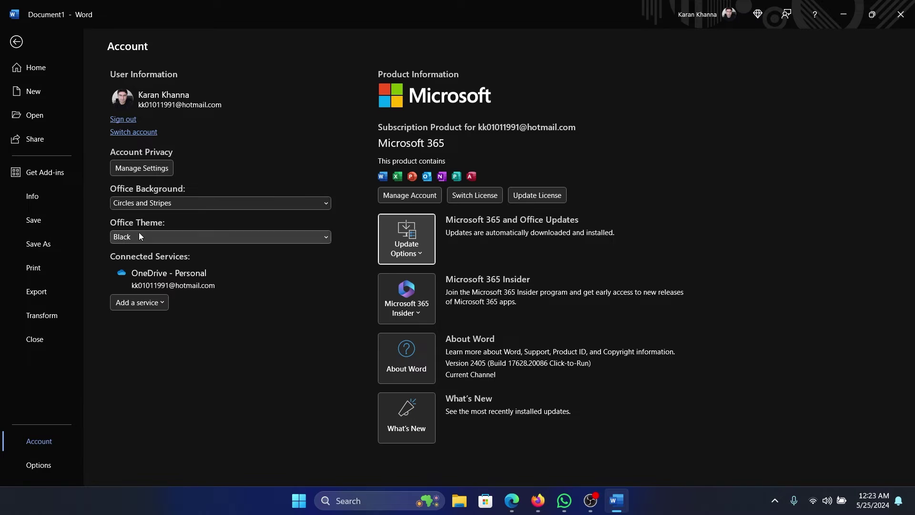
{"action": "left_click", "coordinate": [123, 119]}
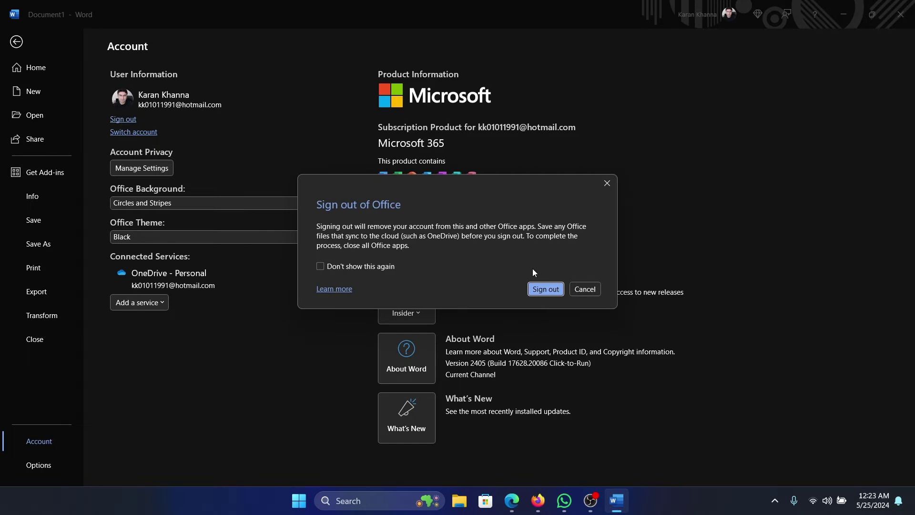
{"action": "left_click", "coordinate": [550, 290]}
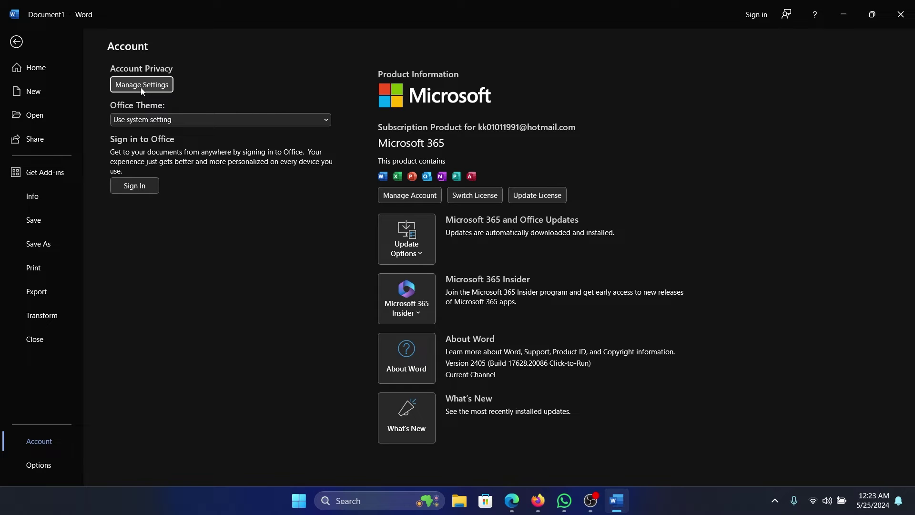
- Sign back in to Office with the account email and Windows Hello PIN, then return to Edge
{"action": "left_click", "coordinate": [135, 186]}
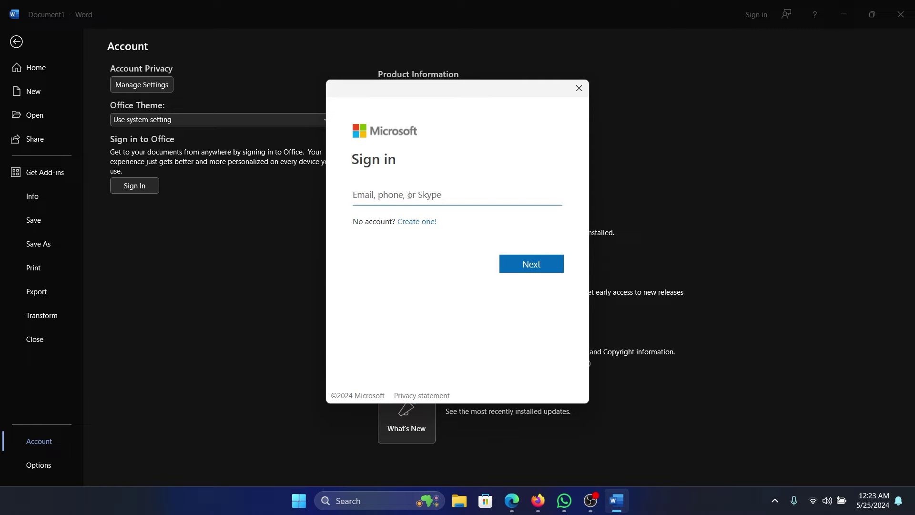
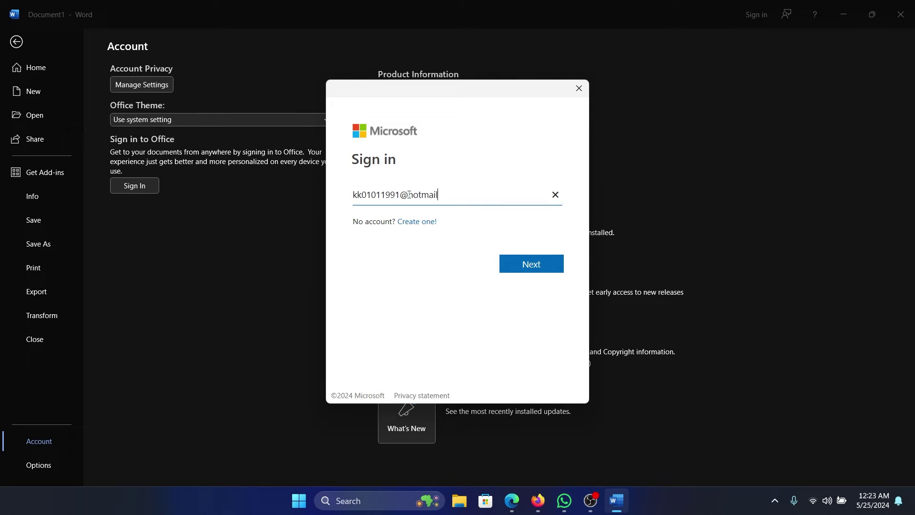
{"action": "key", "text": "Return"}
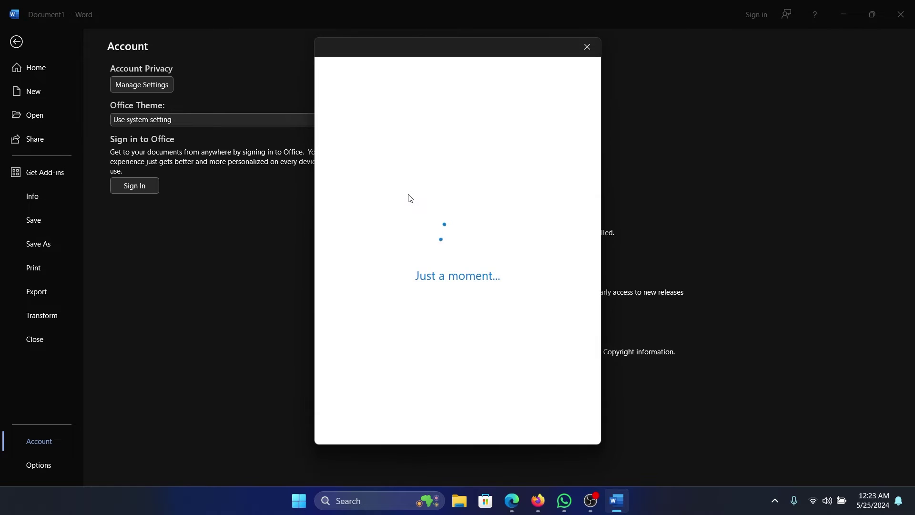
{"action": "type", "text": "****"}
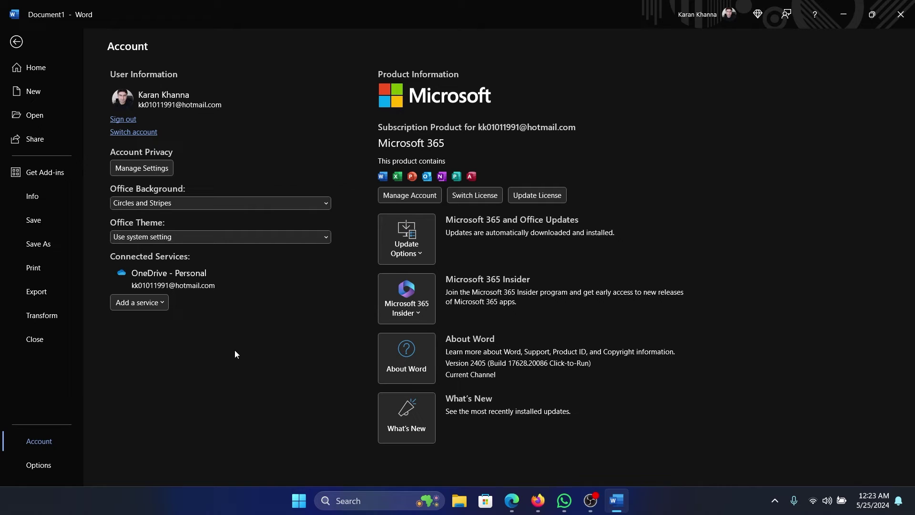
{"action": "left_click", "coordinate": [512, 500]}
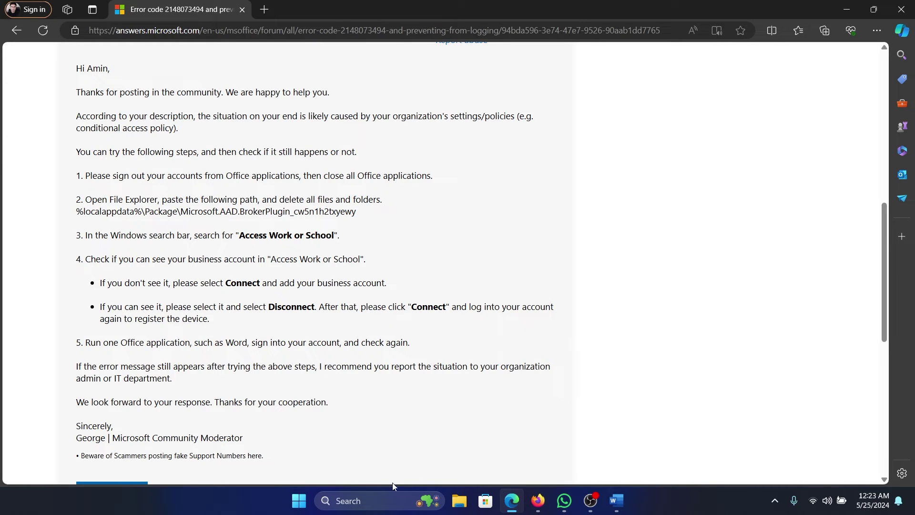
- Search Windows for 'microsoft 365' and open the App settings for Microsoft 365 (Office)
{"action": "left_click", "coordinate": [357, 500]}
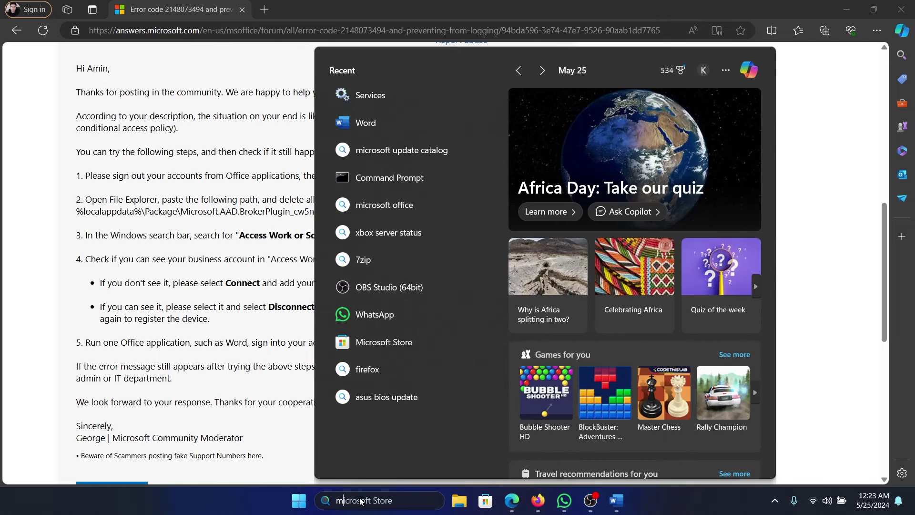
{"action": "type", "text": "micro"}
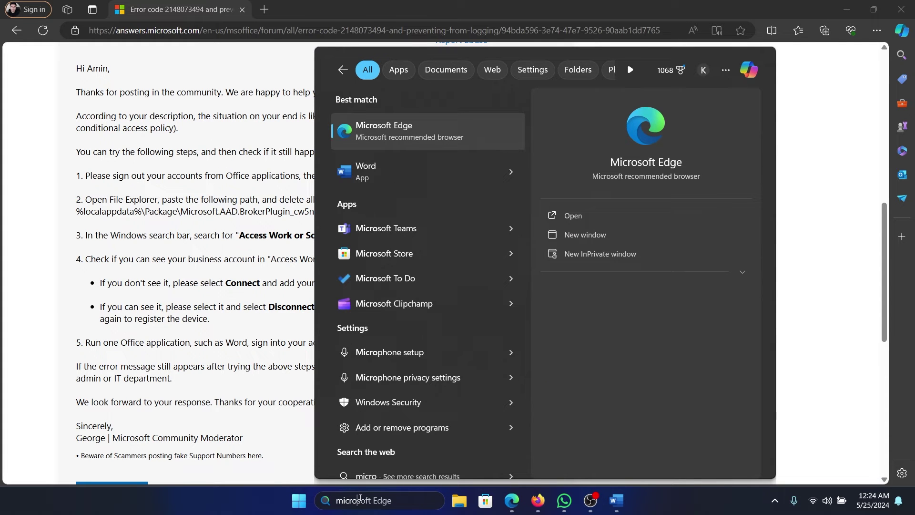
{"action": "type", "text": "soft "}
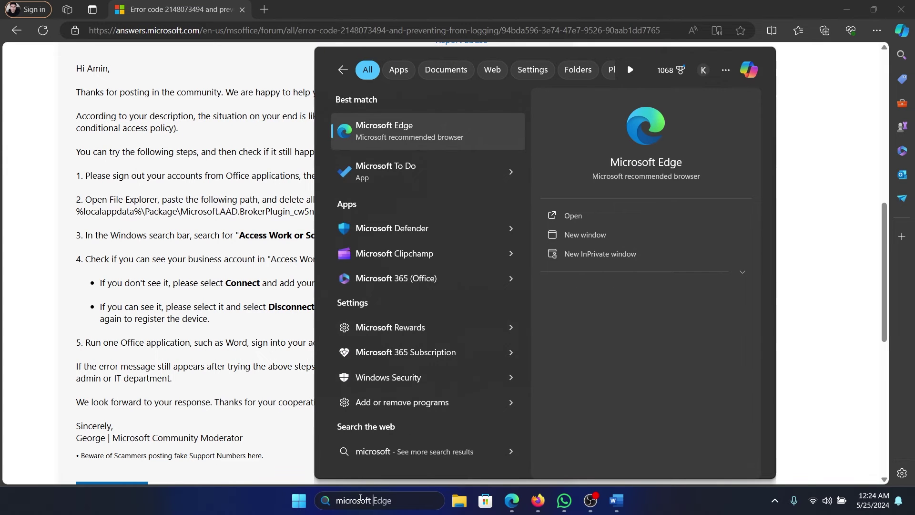
{"action": "type", "text": "365"}
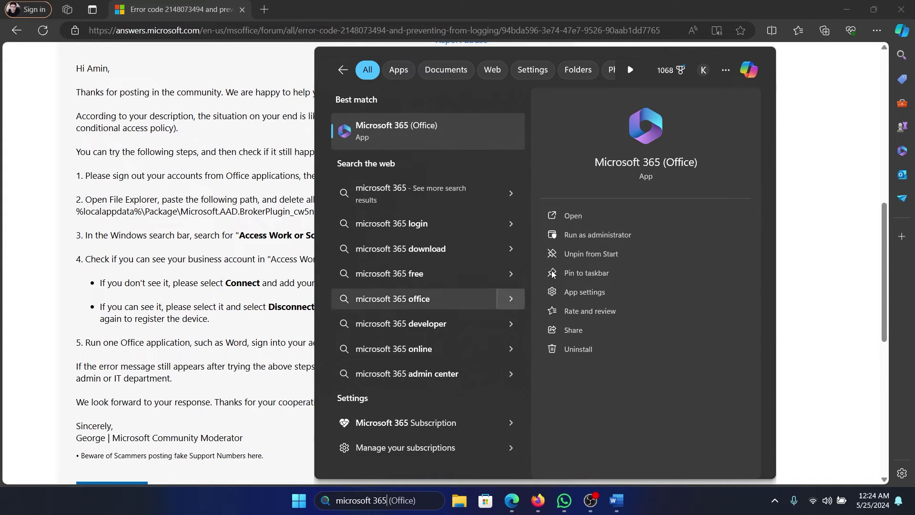
{"action": "left_click", "coordinate": [584, 292]}
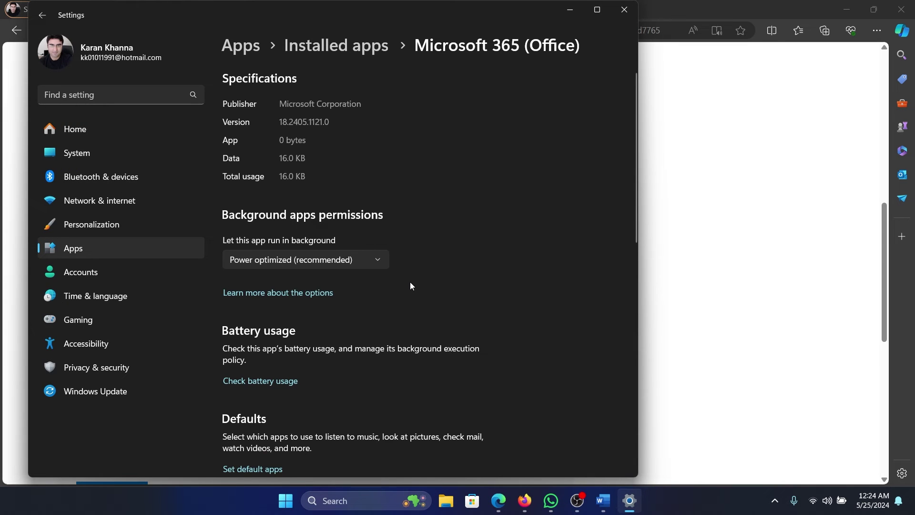
{"action": "scroll", "coordinate": [409, 282], "scroll_direction": "down", "scroll_amount": 6}
- Run Repair, then a confirmed Reset, on Microsoft 365 (Office), and close Settings
{"action": "left_click", "coordinate": [261, 212]}
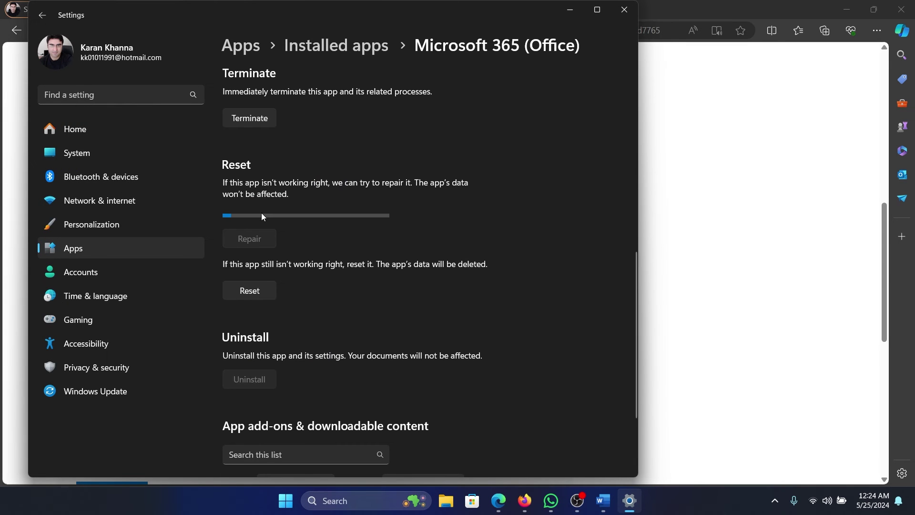
{"action": "left_click", "coordinate": [259, 291]}
{"action": "left_click", "coordinate": [301, 259]}
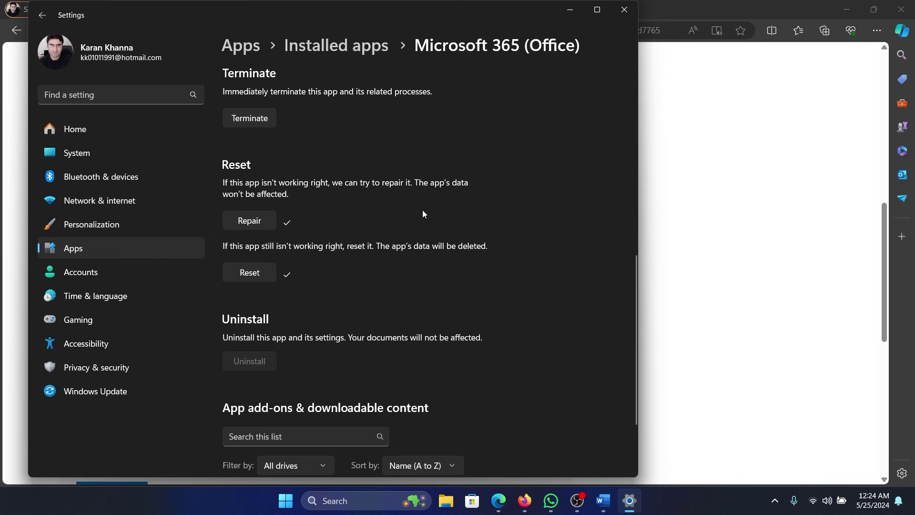
{"action": "left_click", "coordinate": [624, 10]}
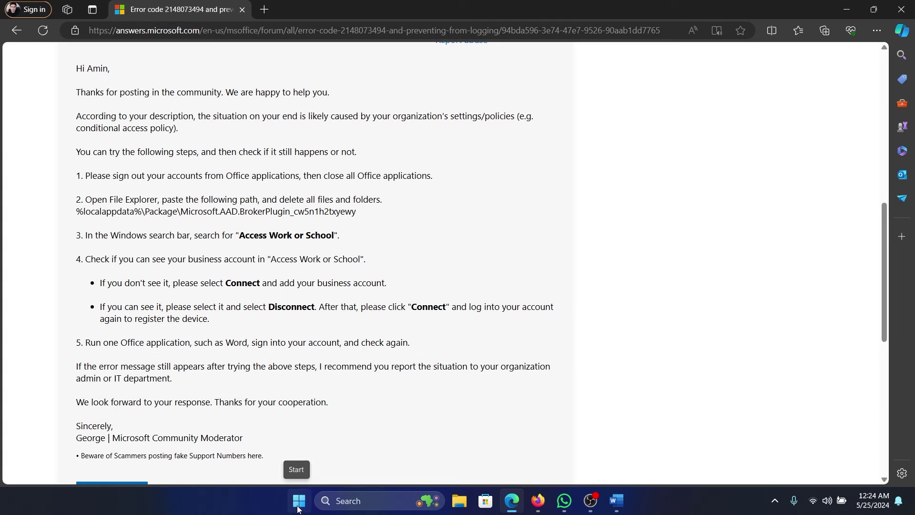
{"action": "right_click", "coordinate": [298, 501]}
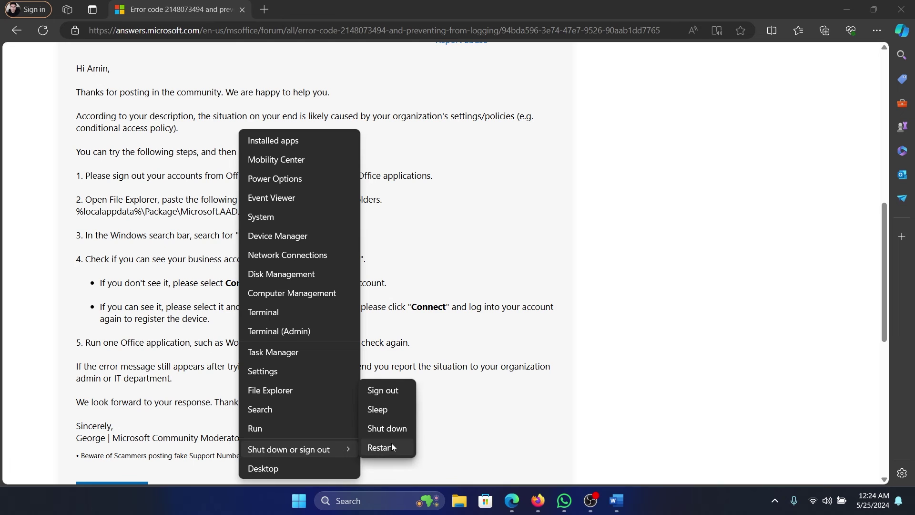
{"action": "mouse_move", "coordinate": [289, 449]}
{"action": "left_click", "coordinate": [512, 308]}
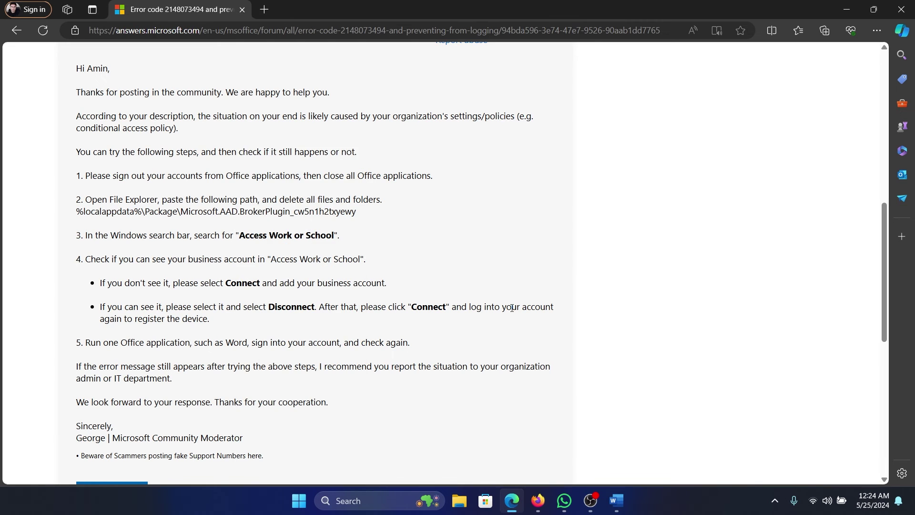